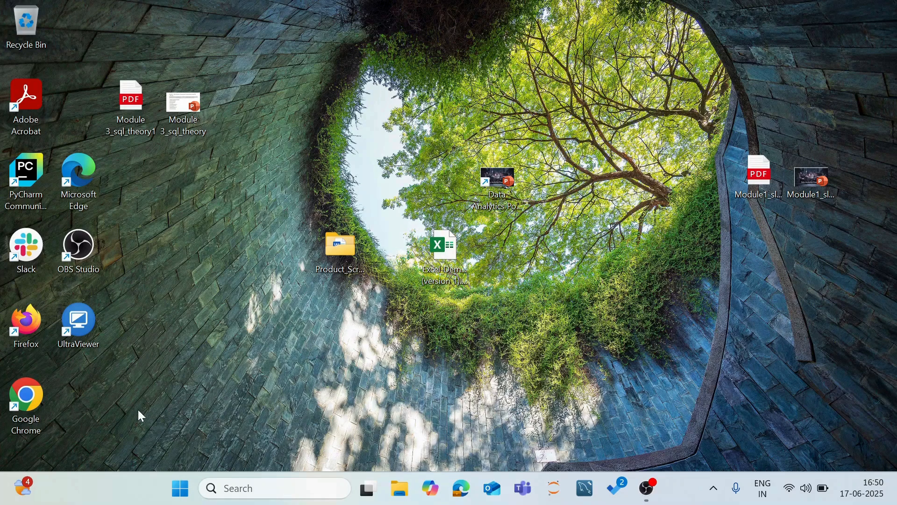
# Open Google Chrome and search Google for "Git download".
pyautogui.doubleClick(17, 411)
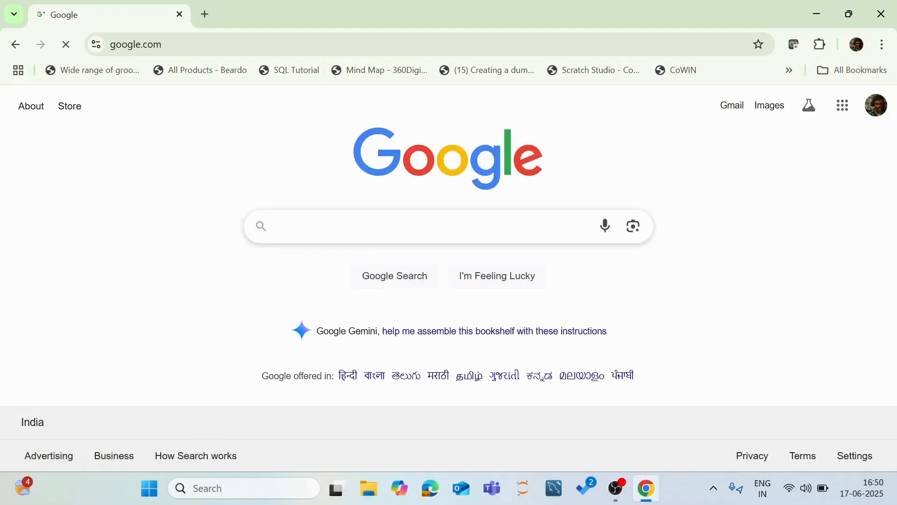
pyautogui.click(363, 227)
pyautogui.write('Git d')
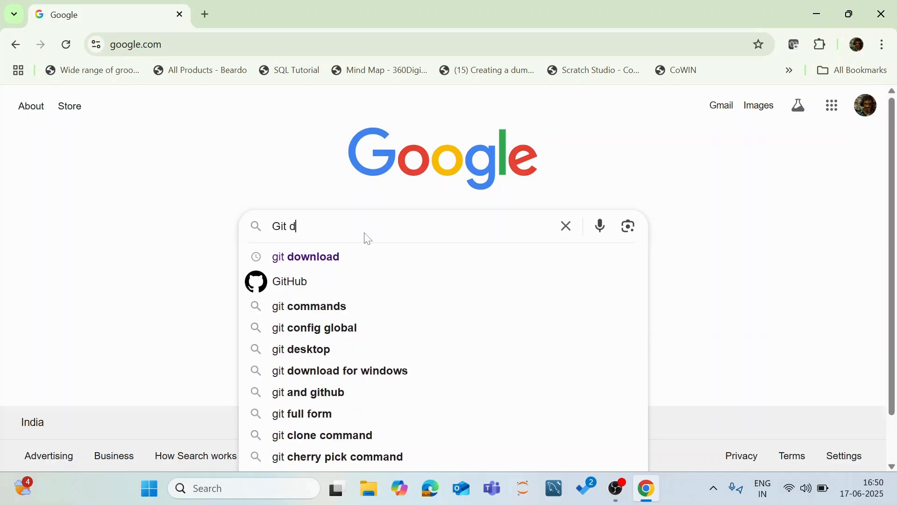
pyautogui.write('ownload')
pyautogui.press('Return')
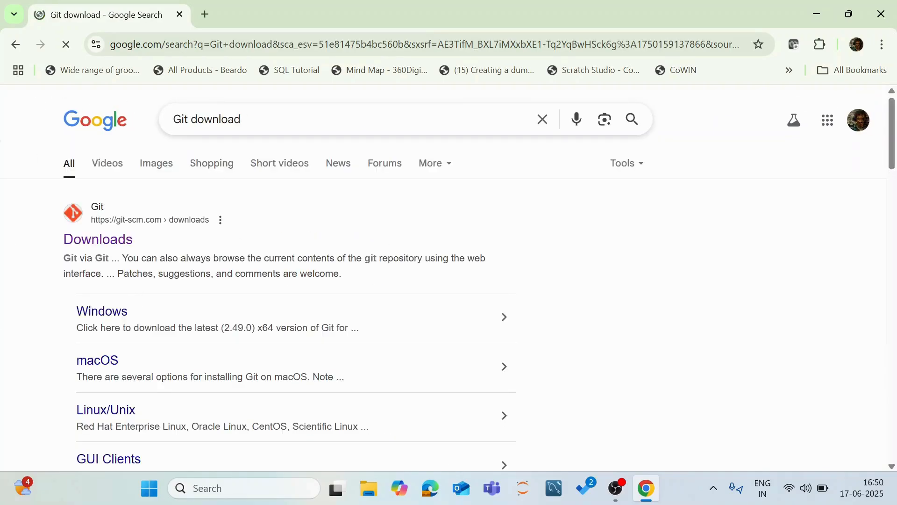
# Open Git's official Downloads page and download the latest x64 version of Git for Windows (2.49.0).
pyautogui.click(100, 245)
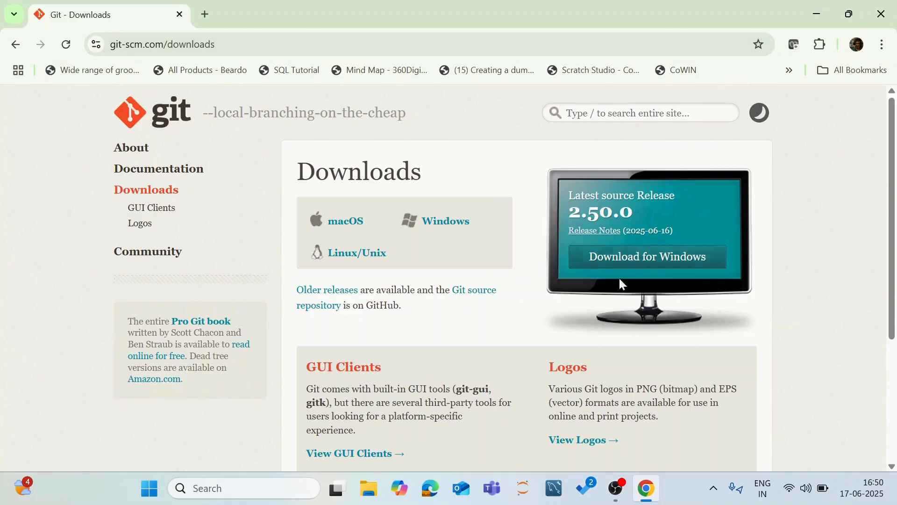
pyautogui.click(659, 270)
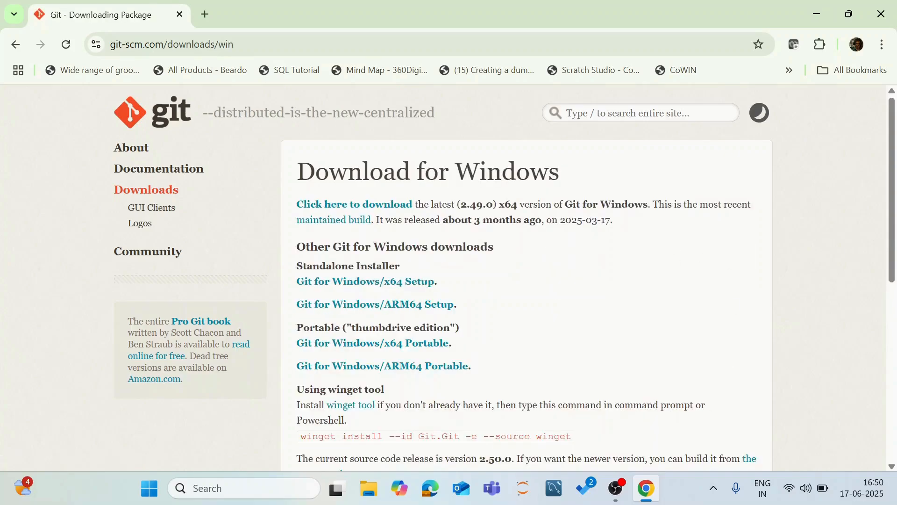
pyautogui.click(353, 208)
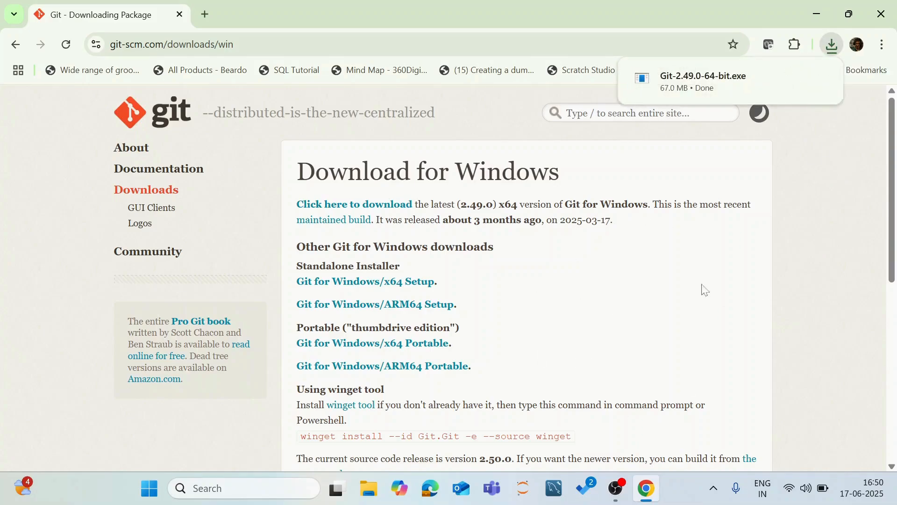
# Launch the Git-2.49.0-64-bit installer from the Downloads folder in File Explorer and accept the GNU General Public License.
pyautogui.click(369, 496)
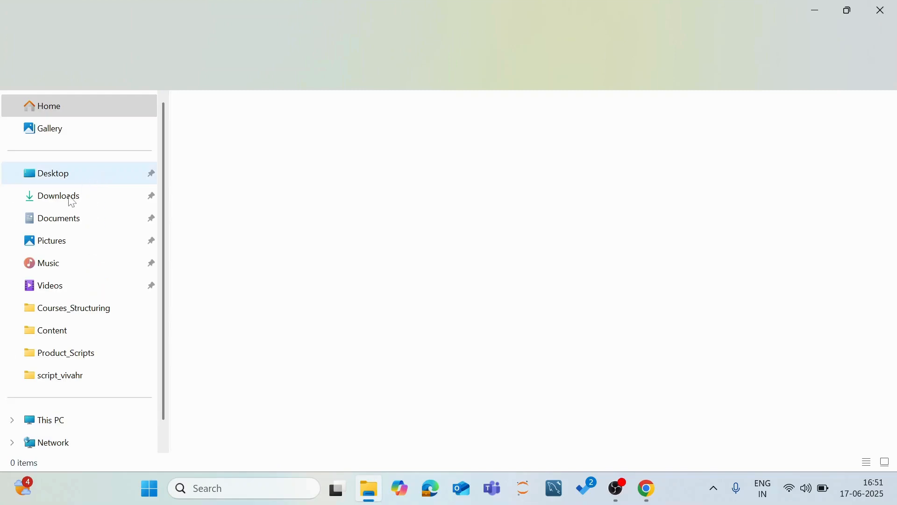
pyautogui.click(70, 199)
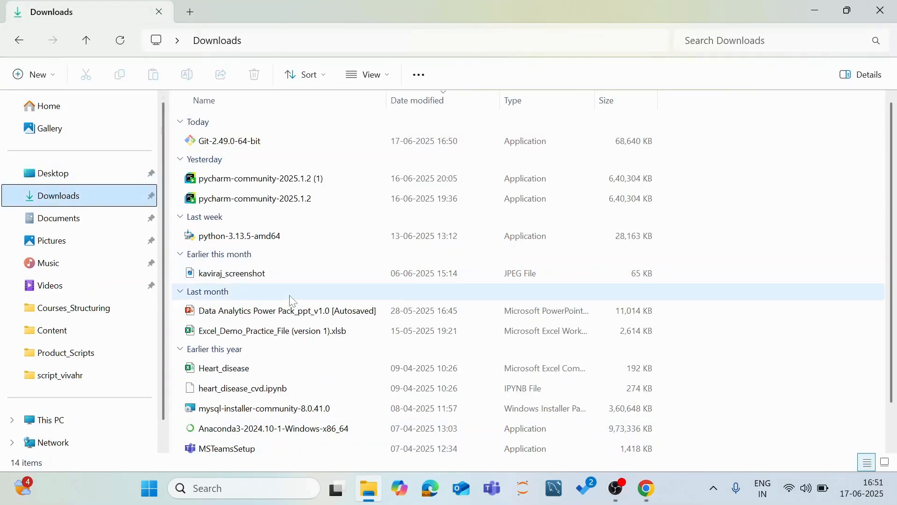
pyautogui.click(272, 144)
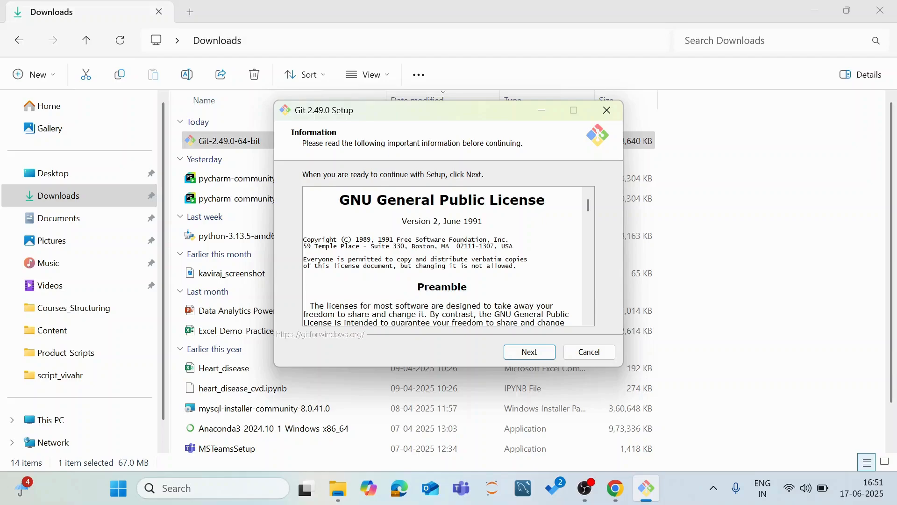
pyautogui.click(526, 352)
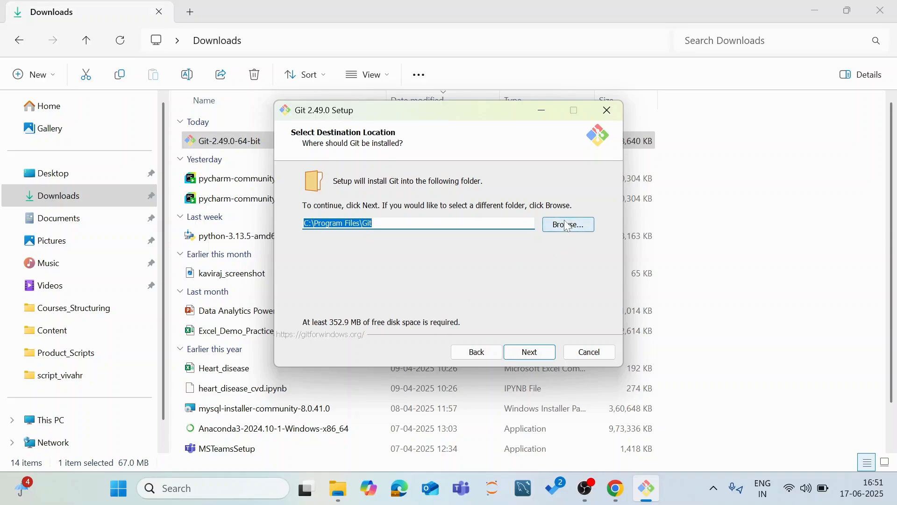
# Keep C:\Program Files\Git and the Git Start Menu folder as install locations, and include the Additional icons component with its desktop icon.
pyautogui.click(527, 353)
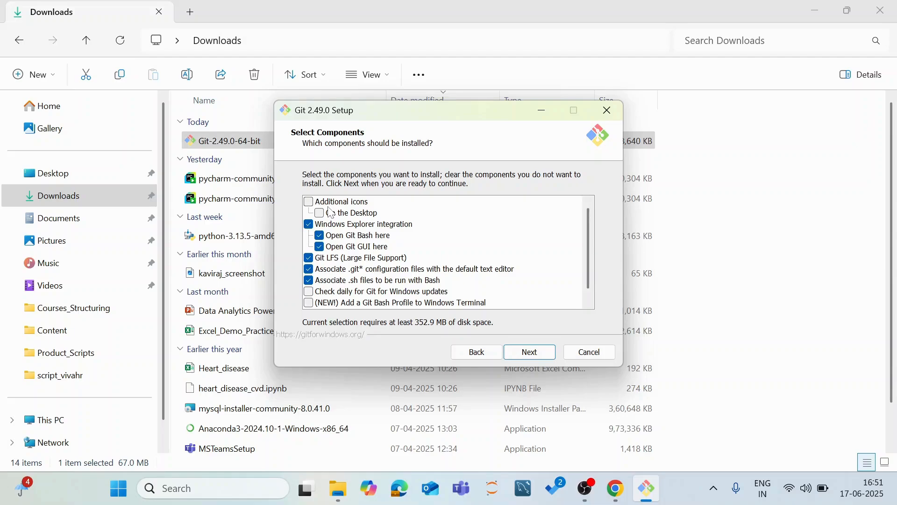
pyautogui.click(310, 203)
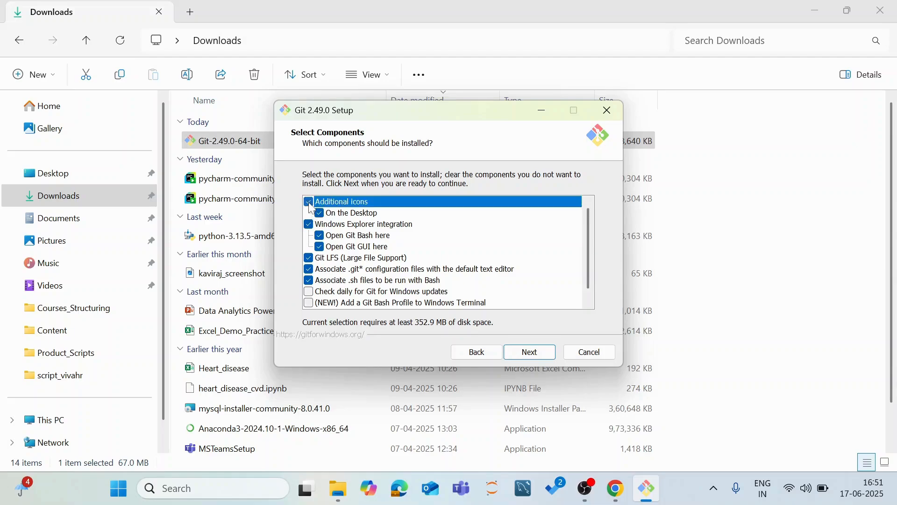
pyautogui.click(531, 353)
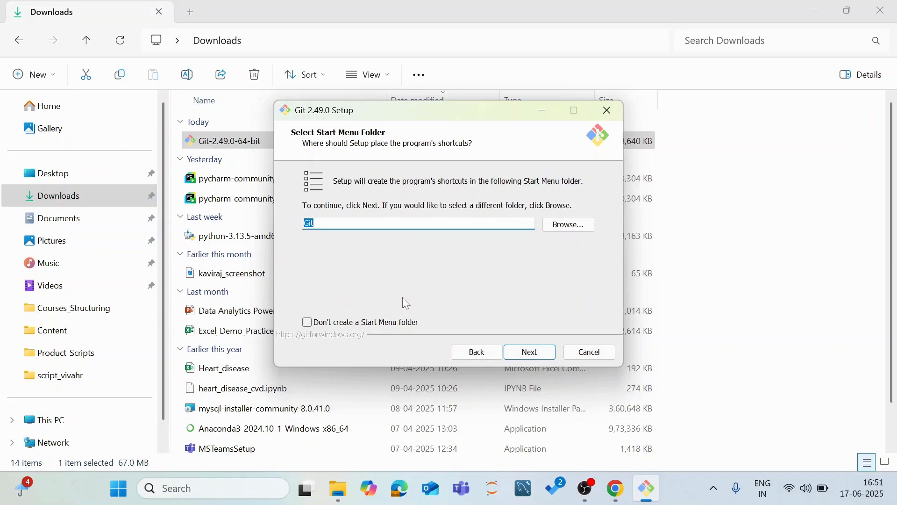
pyautogui.click(535, 358)
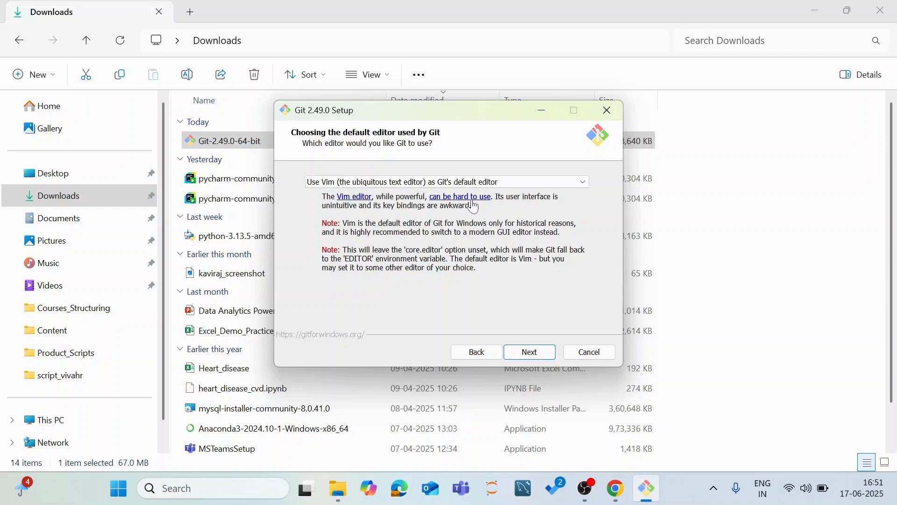
# Choose Notepad as Git's default editor and override the initial branch name for new repositories with main.
pyautogui.click(452, 183)
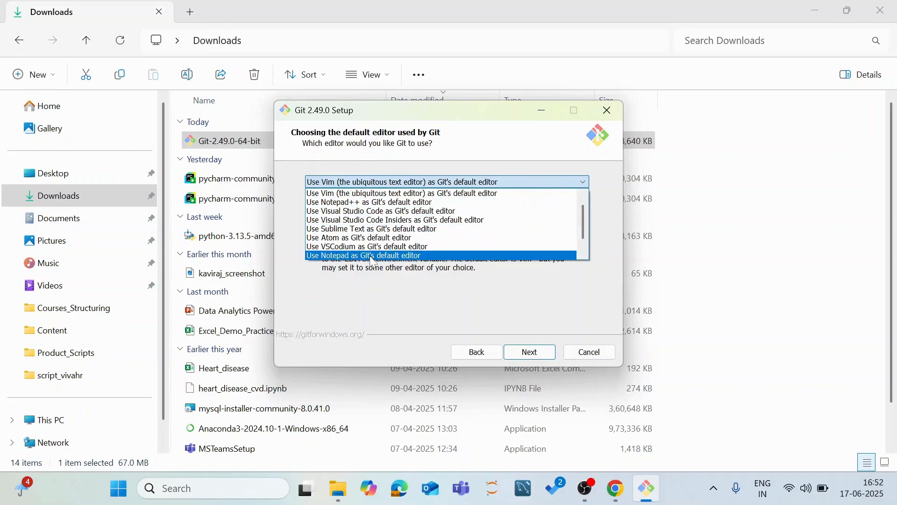
pyautogui.click(374, 257)
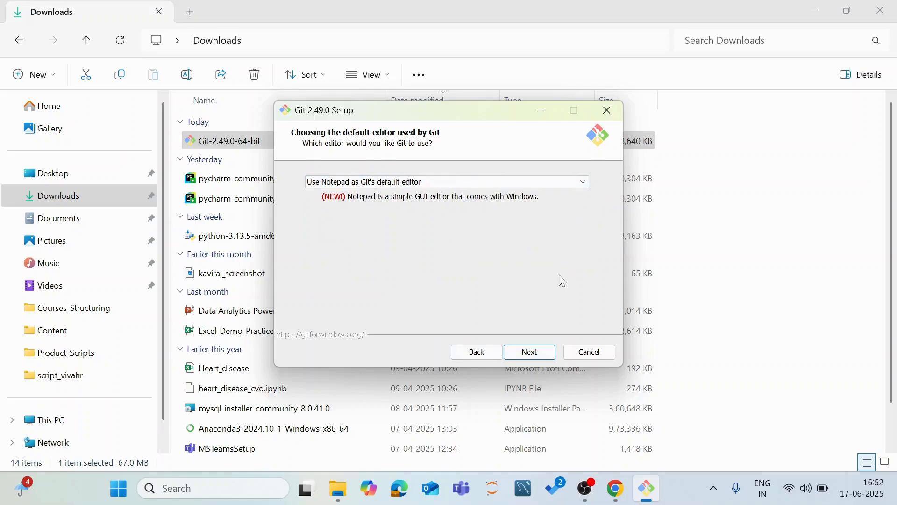
pyautogui.click(534, 356)
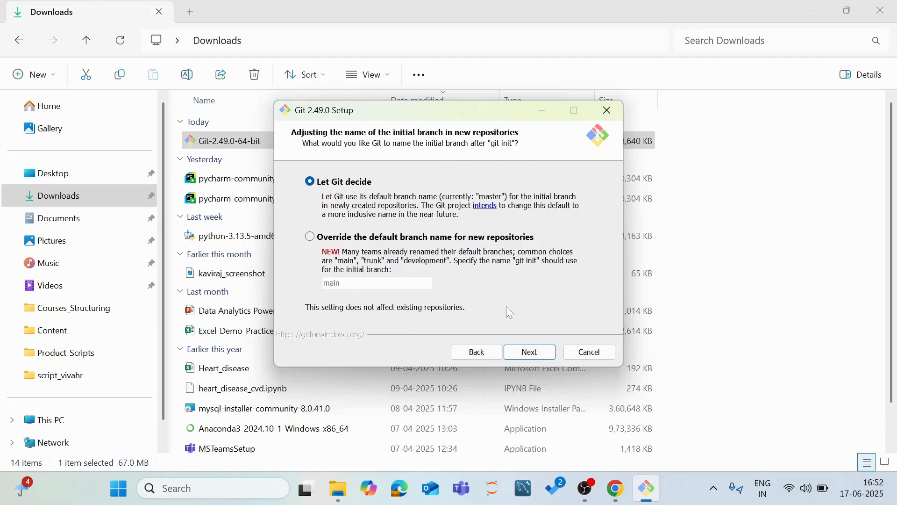
pyautogui.click(310, 239)
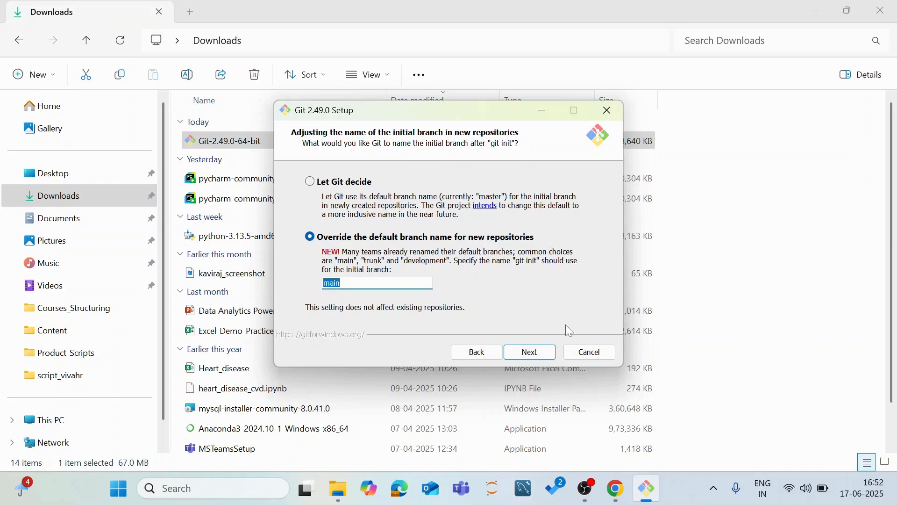
pyautogui.click(524, 354)
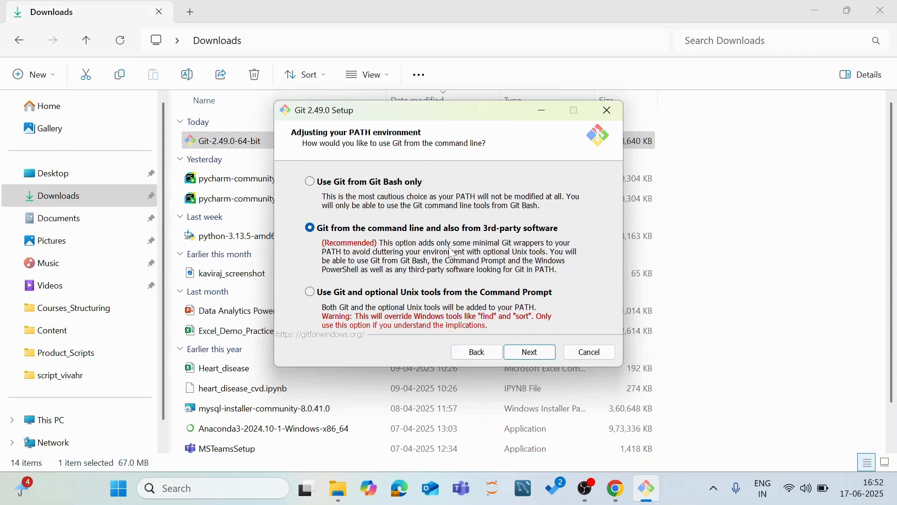
# Keep Git available from the command line and 3rd-party software with bundled OpenSSH, and choose the OpenSSL library for HTTPS.
pyautogui.click(544, 352)
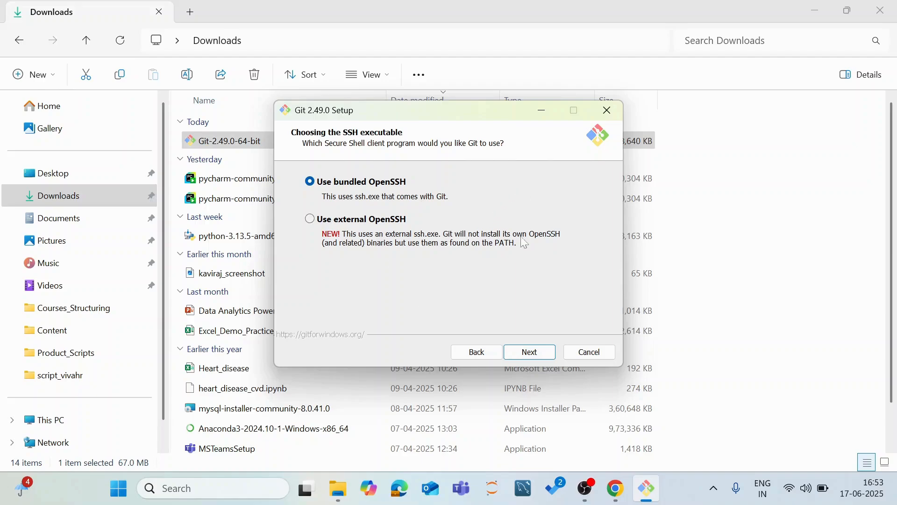
pyautogui.click(532, 355)
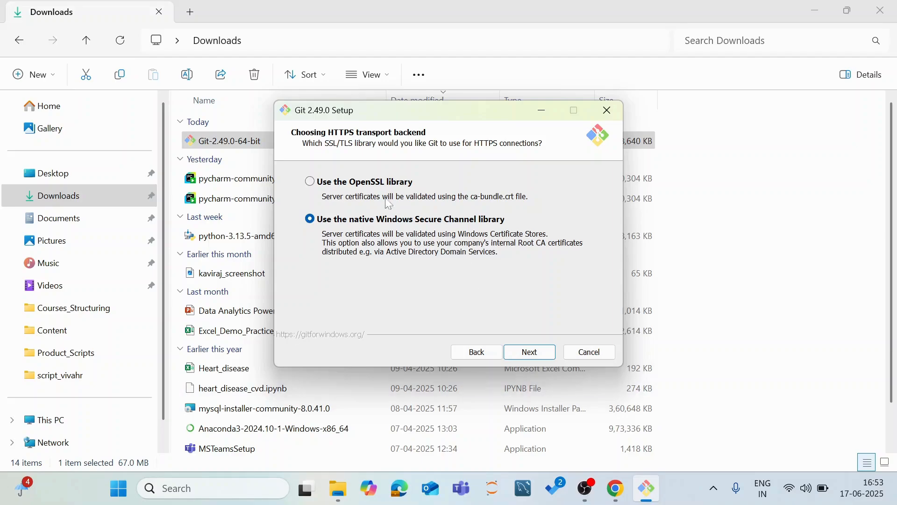
pyautogui.click(312, 187)
pyautogui.click(531, 353)
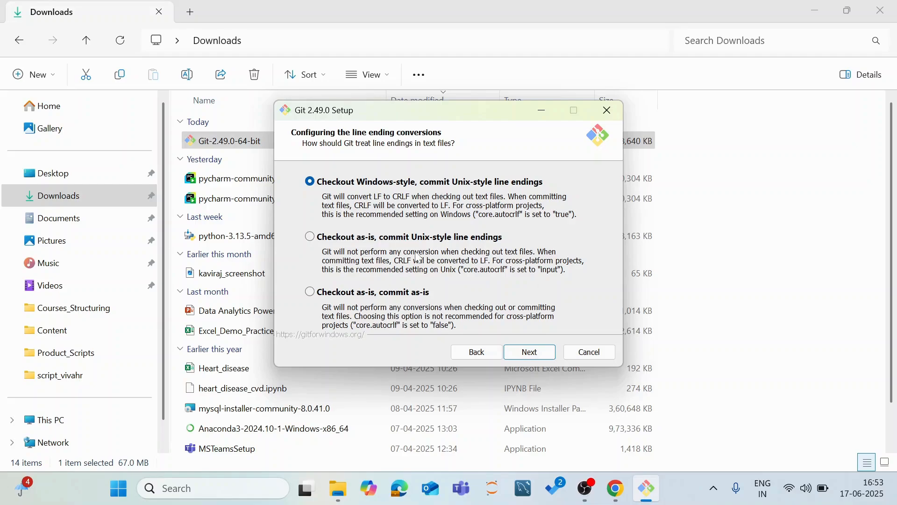
# Keep Windows-style checkout with Unix-style commits, the MinTTY terminal, and Fast-forward or merge as the git pull behavior.
pyautogui.click(528, 351)
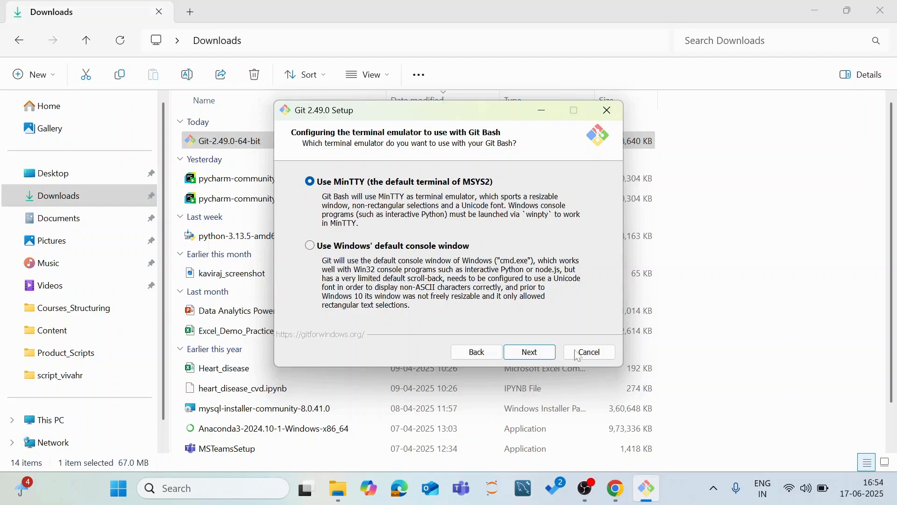
pyautogui.click(534, 354)
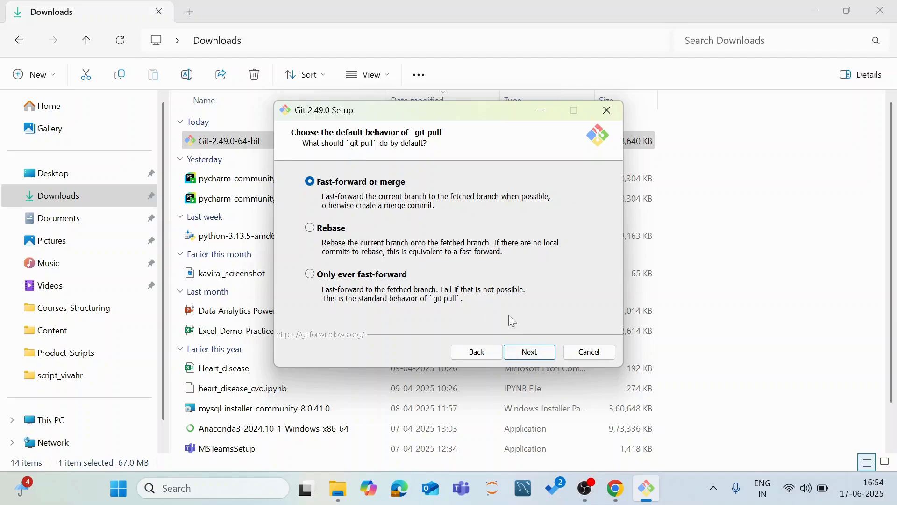
pyautogui.click(529, 351)
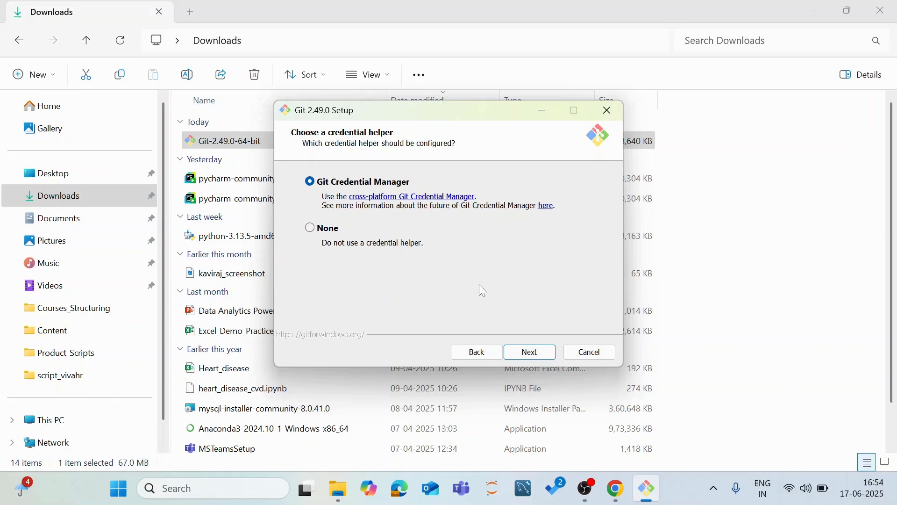
# Keep Git Credential Manager and file system caching enabled, and install Git.
pyautogui.click(526, 354)
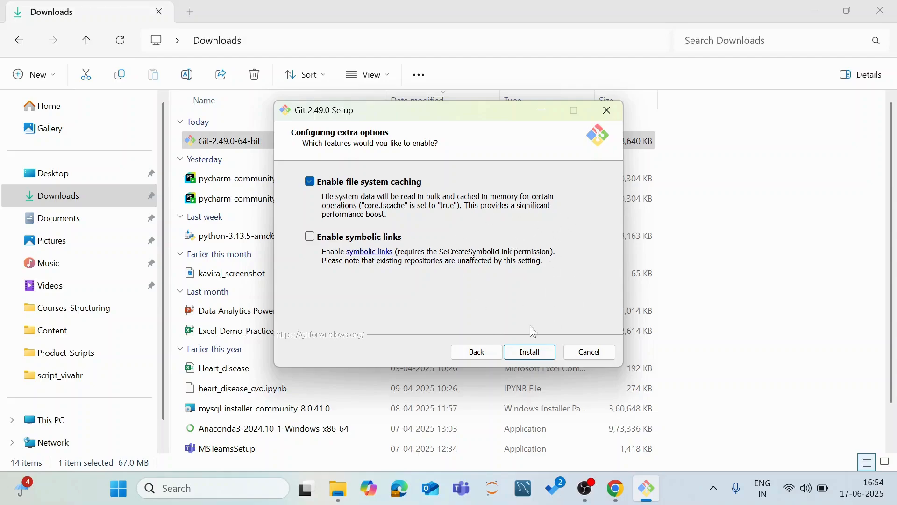
pyautogui.click(538, 355)
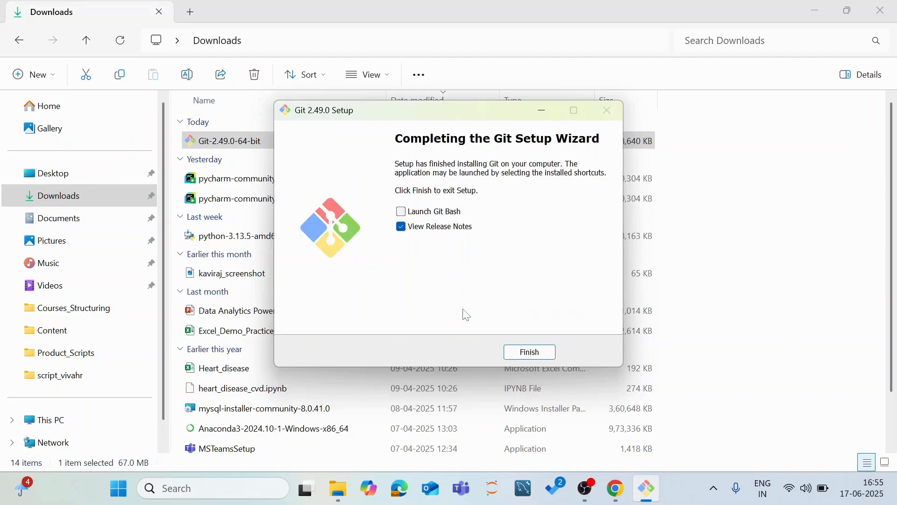
# Finish the Git setup wizard, close the release notes page, and minimize the browser.
pyautogui.click(534, 354)
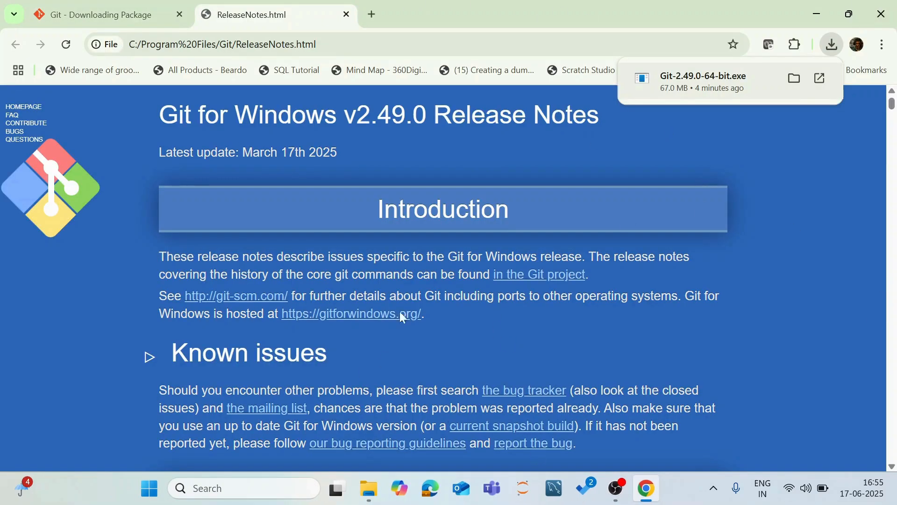
pyautogui.click(346, 15)
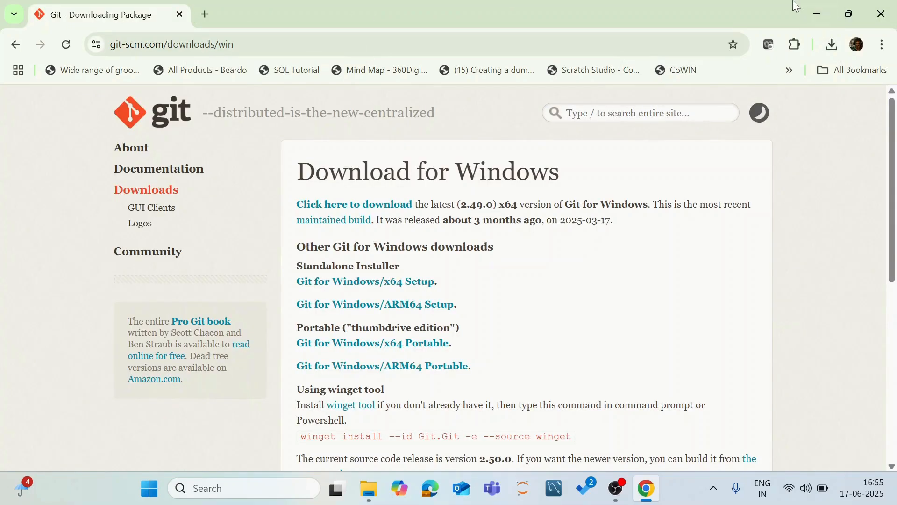
pyautogui.click(817, 13)
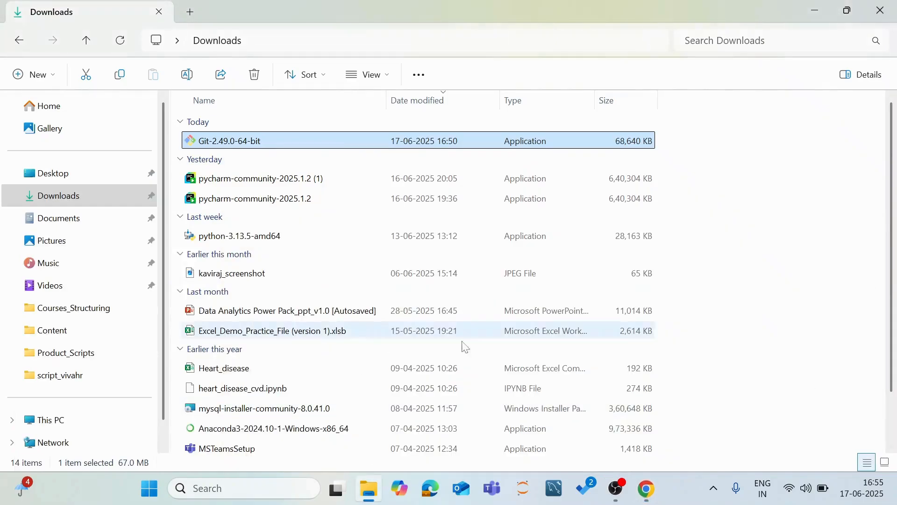
# Find Command Prompt by searching Windows for "cmd" and open it.
pyautogui.click(275, 493)
pyautogui.write('cmd')
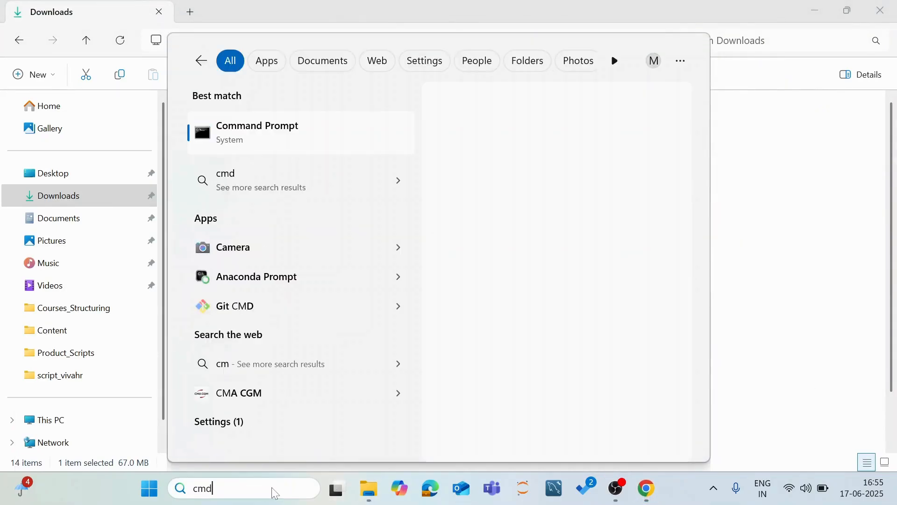
pyautogui.click(260, 145)
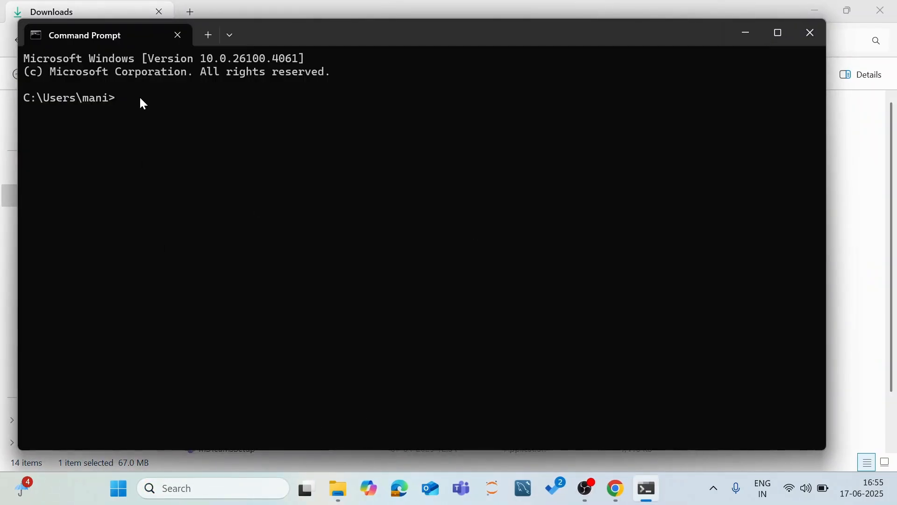
# Run the git command to check the installation and review its usage and command list.
pyautogui.write('git')
pyautogui.press('Return')
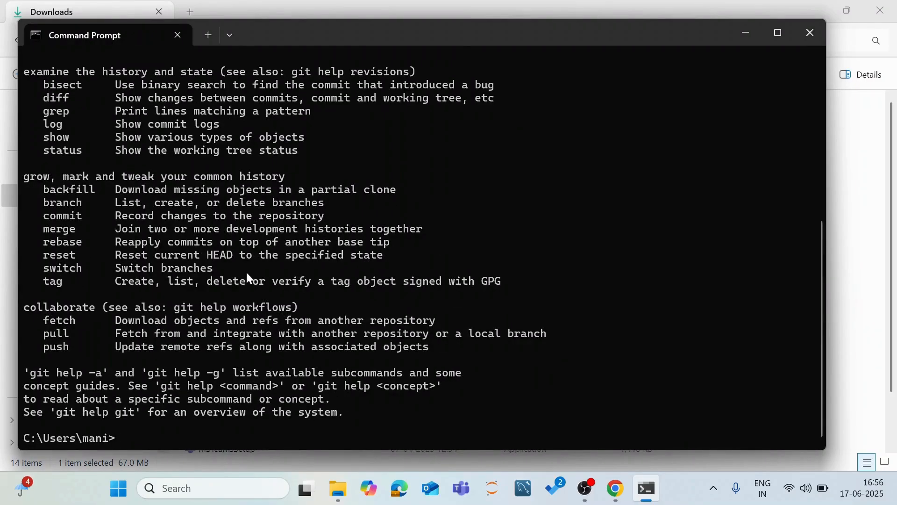
pyautogui.scroll(7, 246, 271)
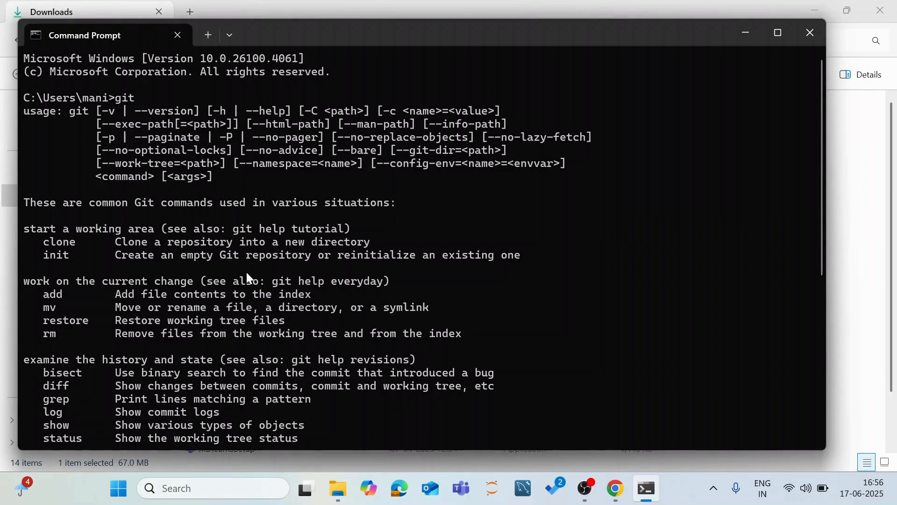
pyautogui.scroll(-7, 245, 275)
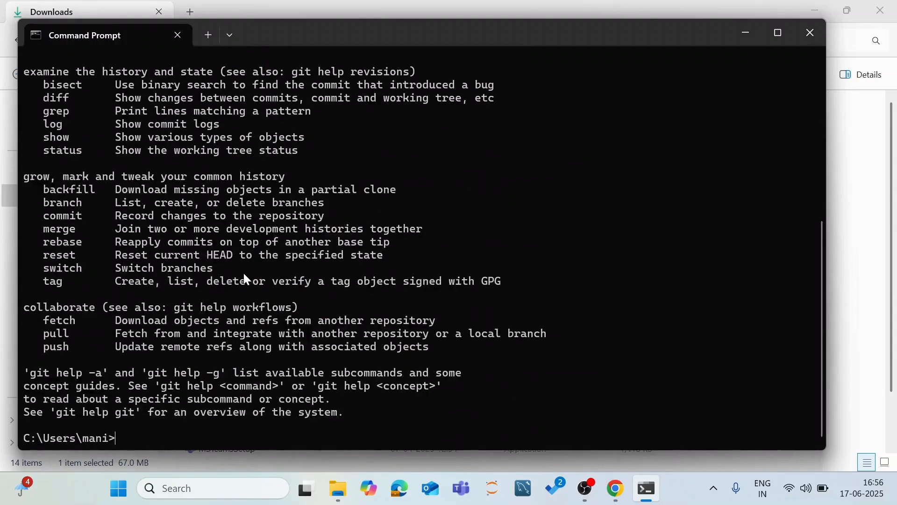